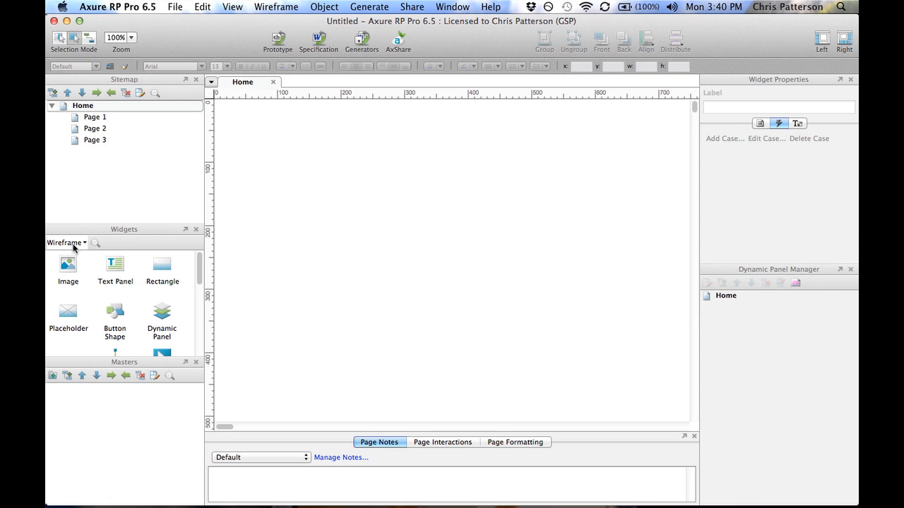
# Step: Place a Button Shape from the Wireframe library near the top of the Home page, sized about 107 by 59 at x 101, y 13
pyautogui.click(73, 247)
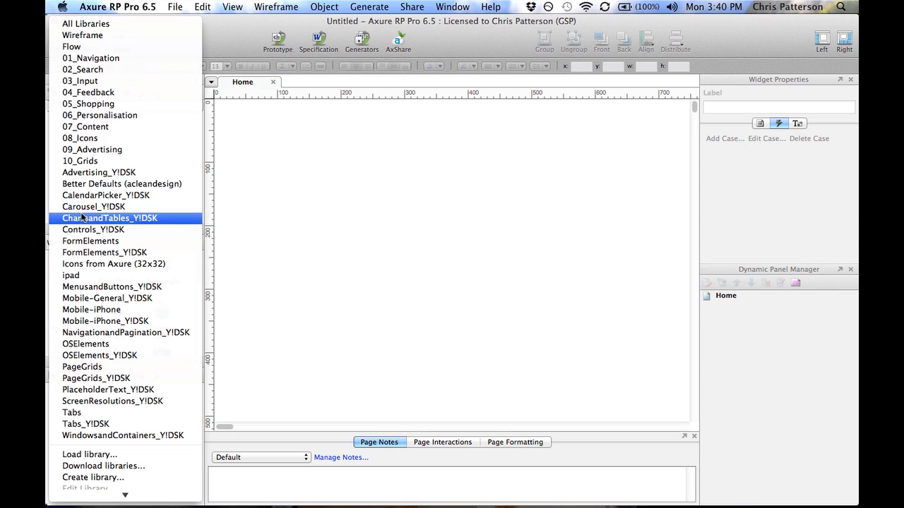
pyautogui.click(76, 36)
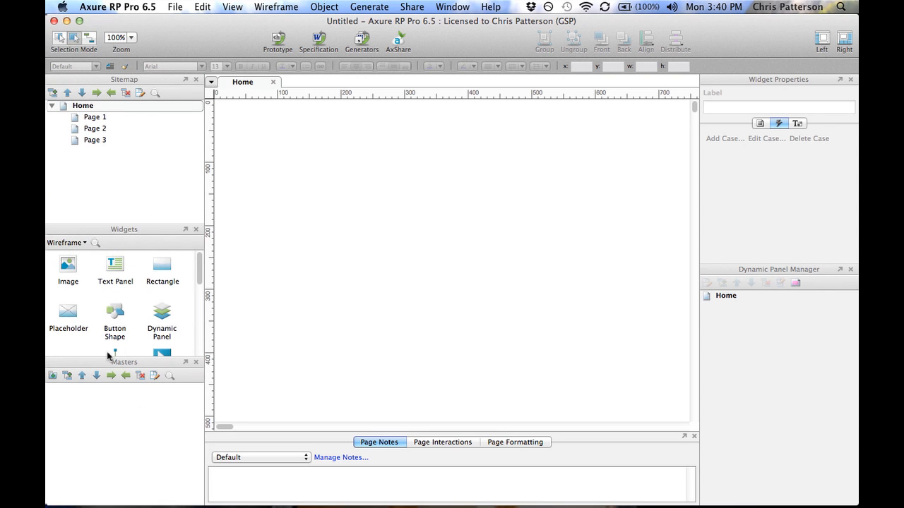
pyautogui.click(114, 314)
pyautogui.moveTo(114, 315); pyautogui.dragTo(277, 107)
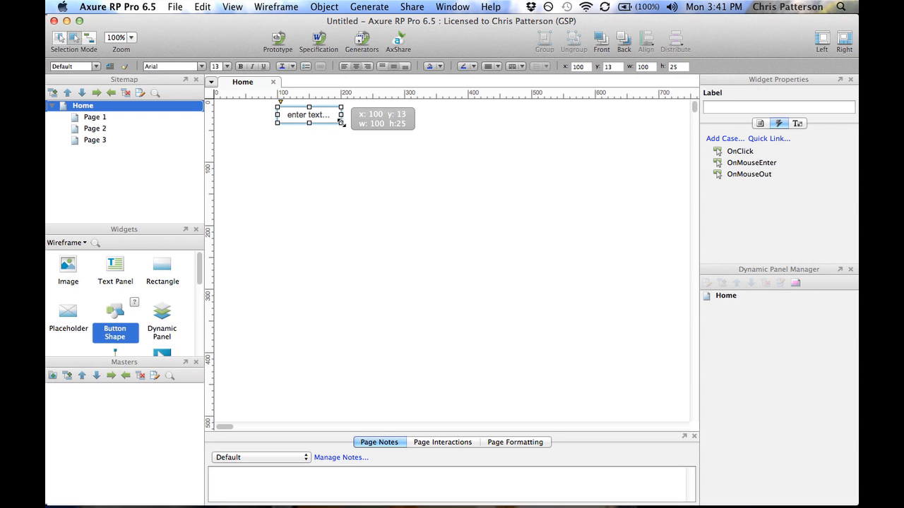
pyautogui.moveTo(341, 122); pyautogui.dragTo(346, 144)
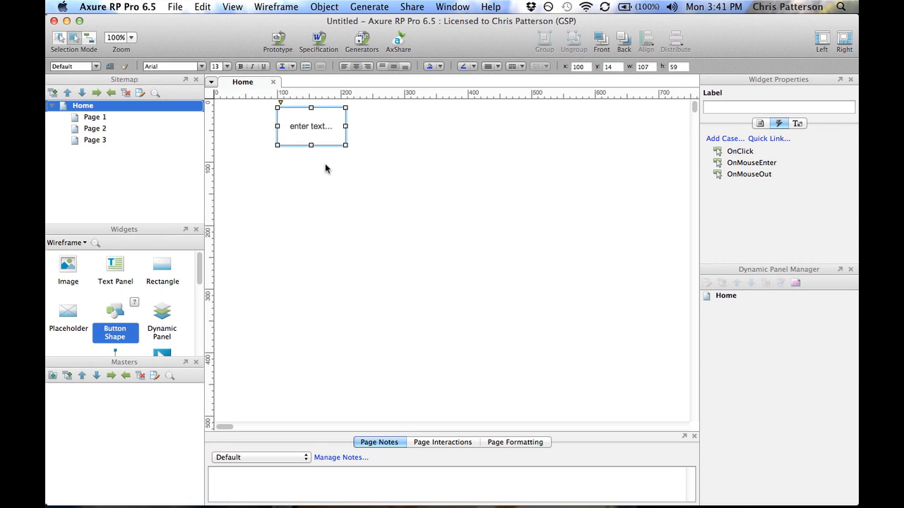
pyautogui.press('Right')
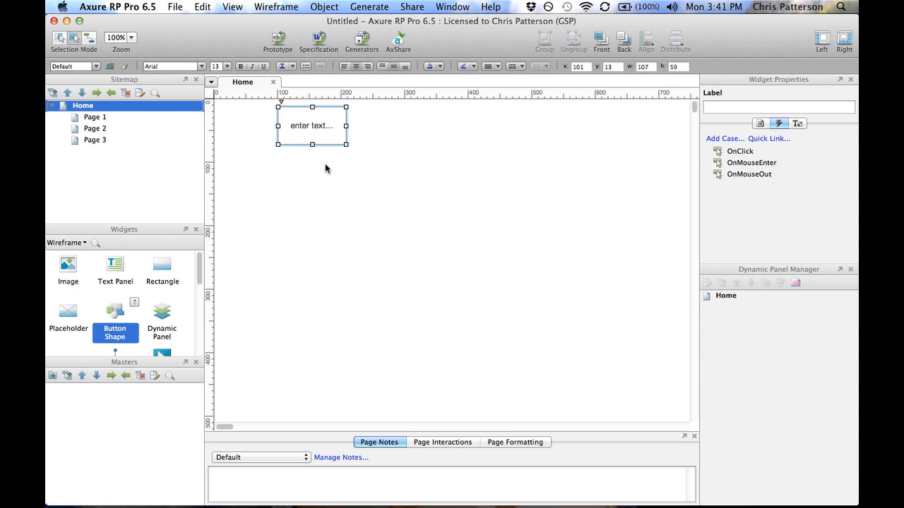
pyautogui.moveTo(304, 125)
pyautogui.mouseDown()
pyautogui.moveTo(415, 132)
pyautogui.moveTo(303, 125)
pyautogui.moveTo(318, 125)
pyautogui.moveTo(312, 130)
pyautogui.mouseUp()
# Step: Replace the button's placeholder text with "Page 1"
pyautogui.doubleClick(309, 125)
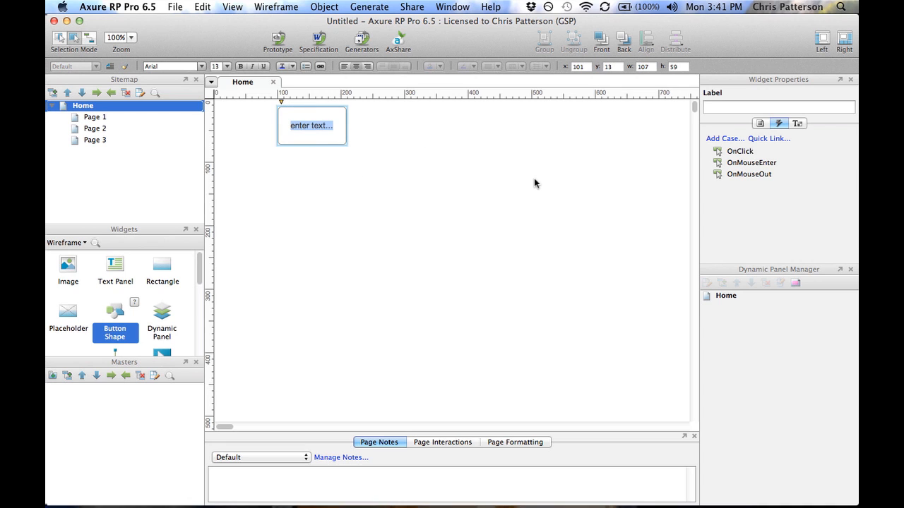
pyautogui.write('Page')
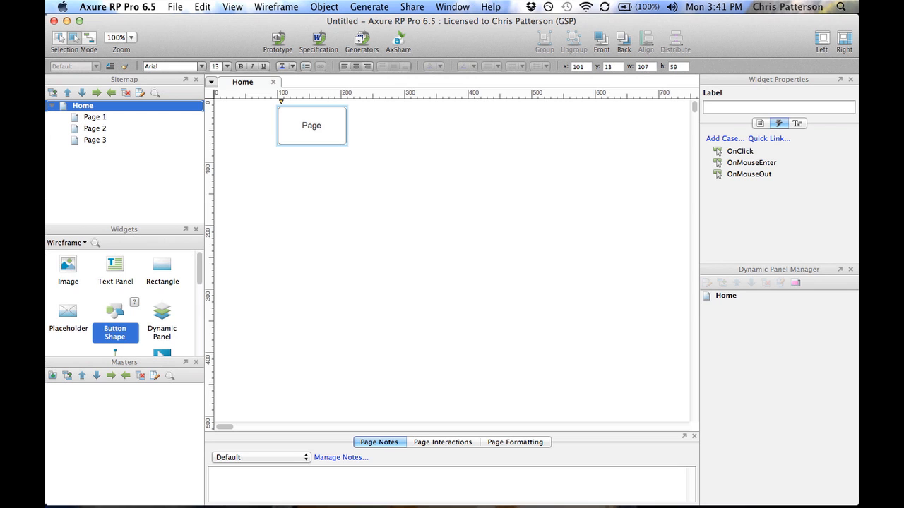
pyautogui.write(' 1')
pyautogui.press('Escape')
pyautogui.click(425, 182)
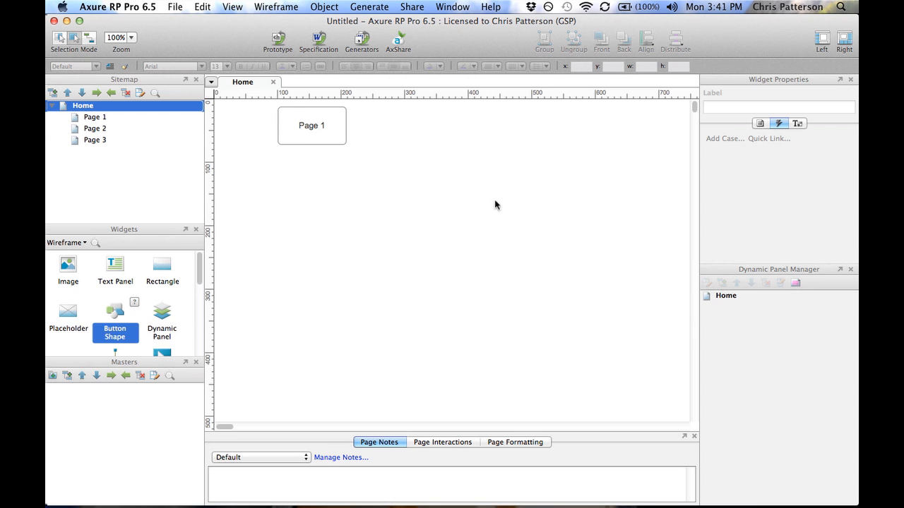
# Step: Add a case to the Page 1 button's OnClick event and describe it as "Navigation - Page 1"
pyautogui.click(310, 130)
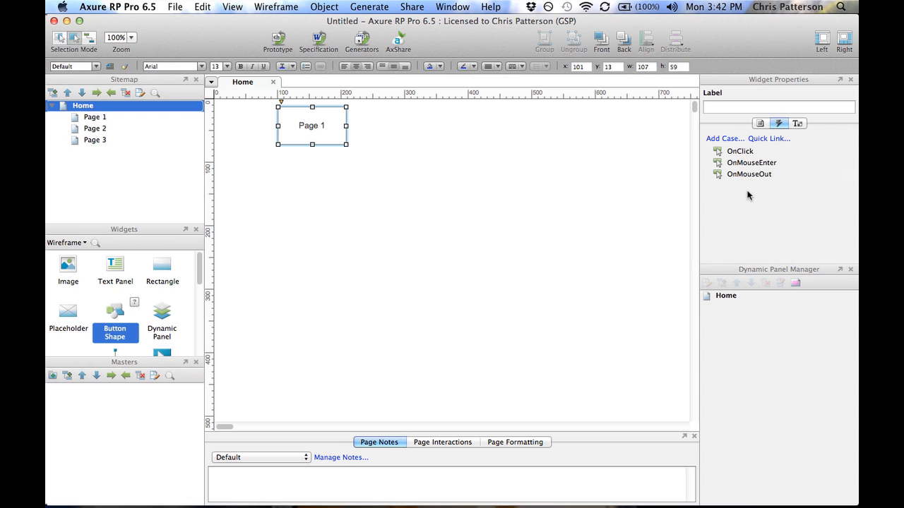
pyautogui.click(743, 152)
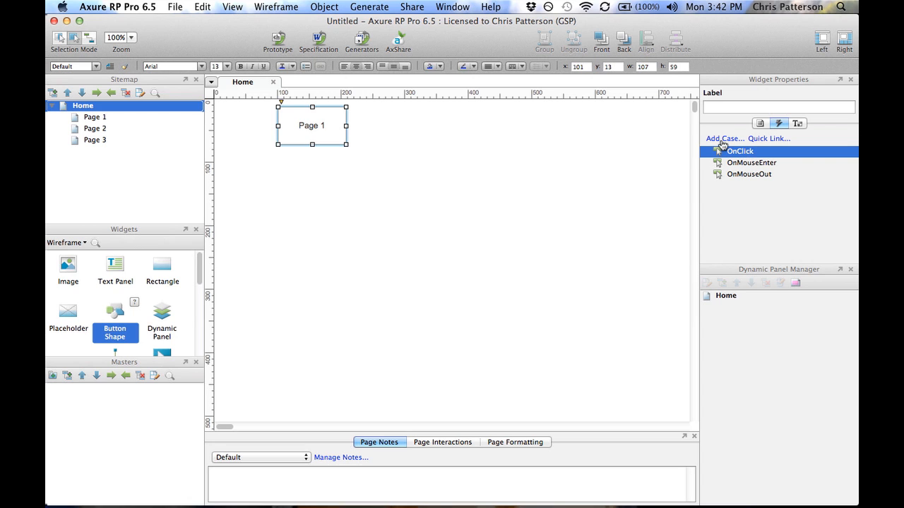
pyautogui.click(851, 152)
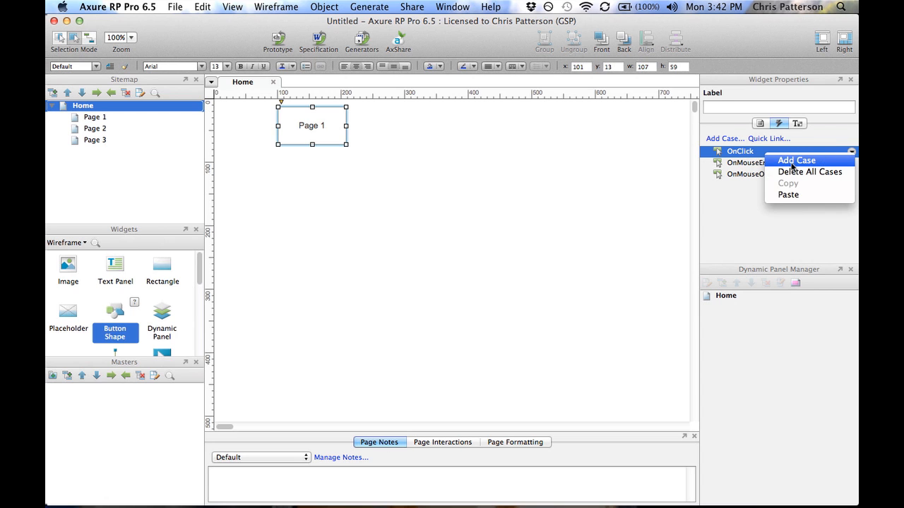
pyautogui.click(783, 222)
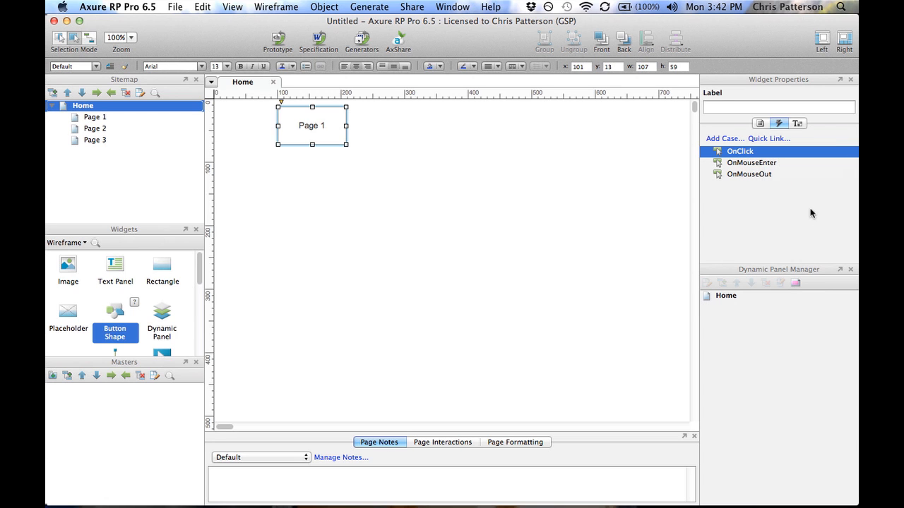
pyautogui.doubleClick(737, 152)
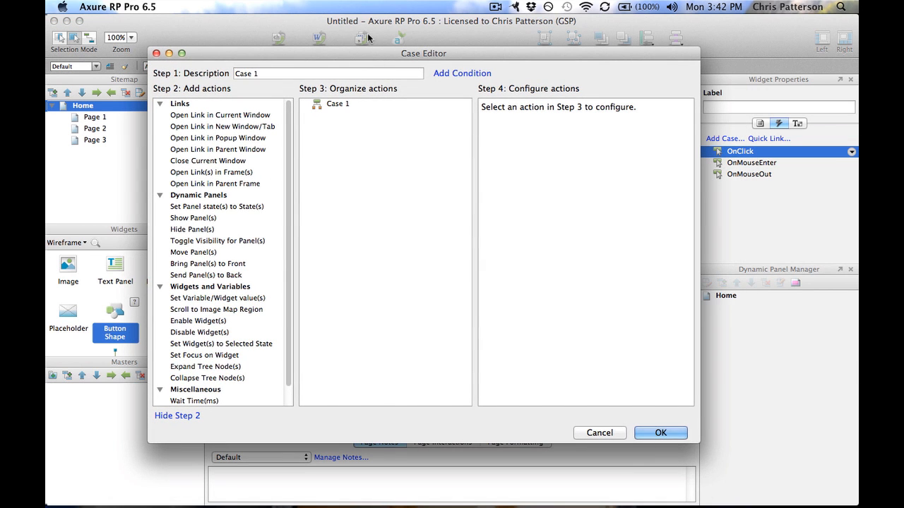
pyautogui.scroll(-1, 177, 121)
pyautogui.click(296, 73)
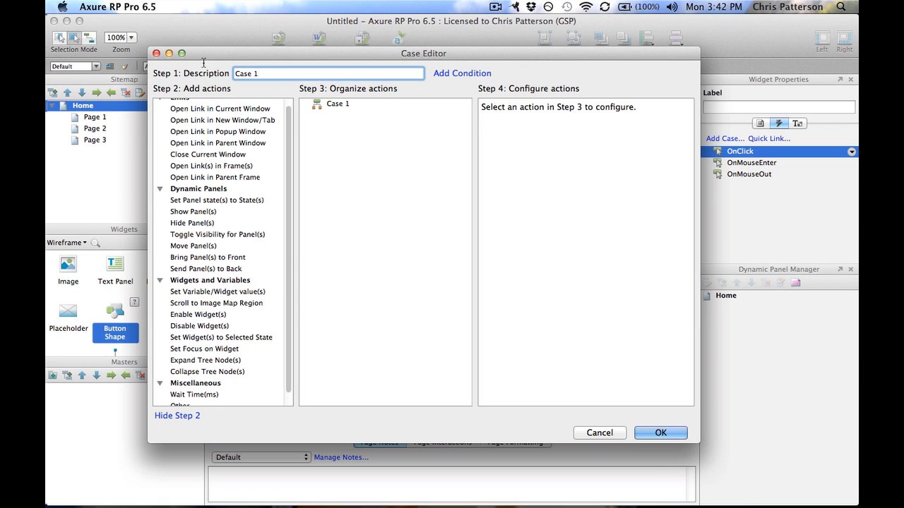
pyautogui.press('super+a')
pyautogui.press('BackSpace')
pyautogui.write('Na')
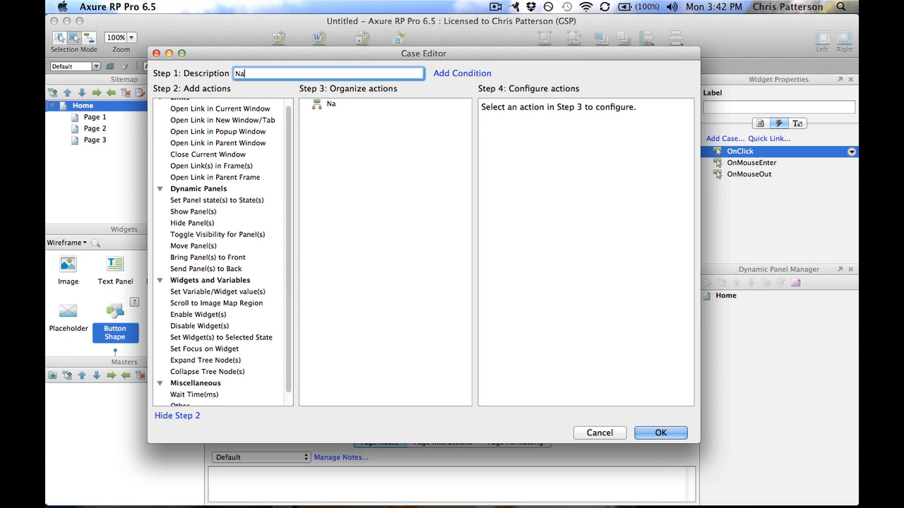
pyautogui.write('vigation - Page 1')
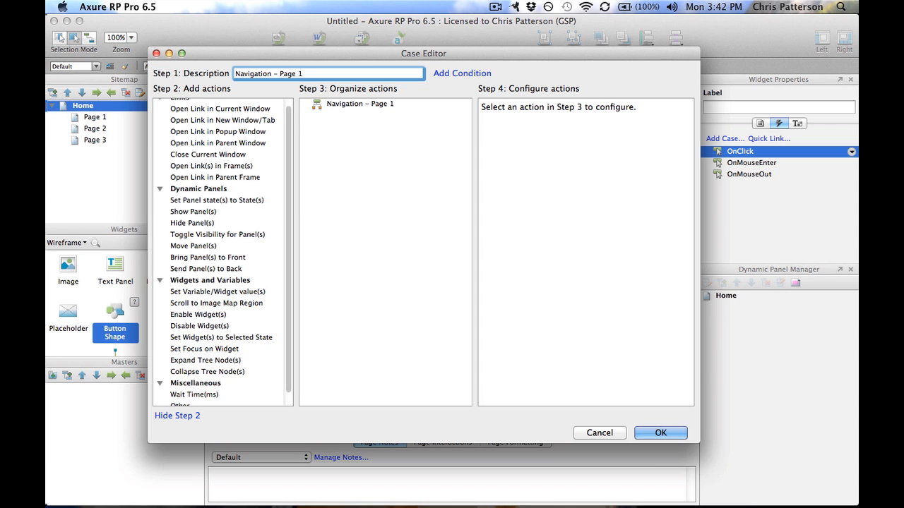
# Step: Give the case an Open Link in Current Window action that links to Page 1, and accept the case
pyautogui.moveTo(277, 50); pyautogui.dragTo(284, 54)
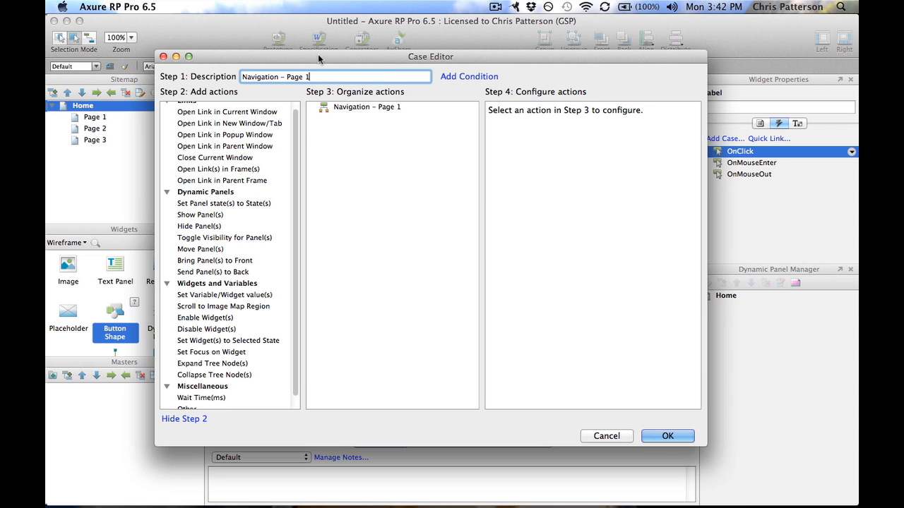
pyautogui.moveTo(318, 53); pyautogui.dragTo(330, 60)
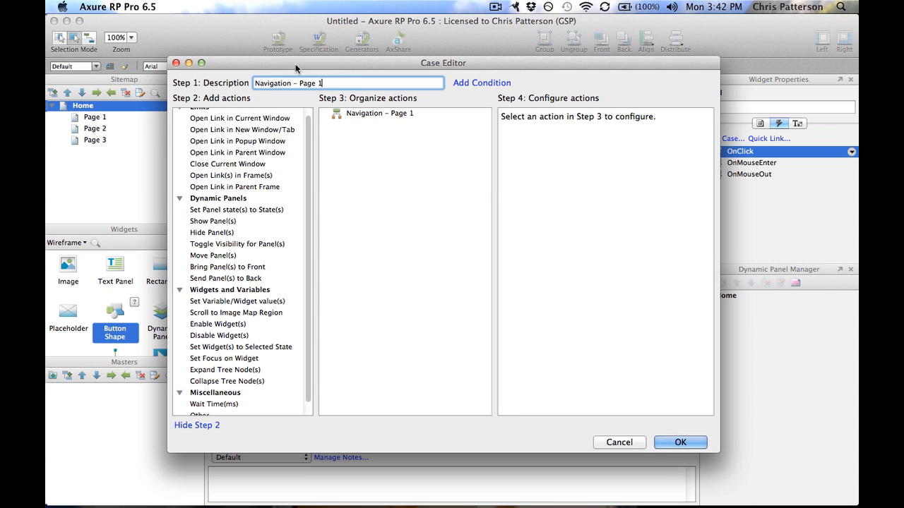
pyautogui.scroll(1, 205, 167)
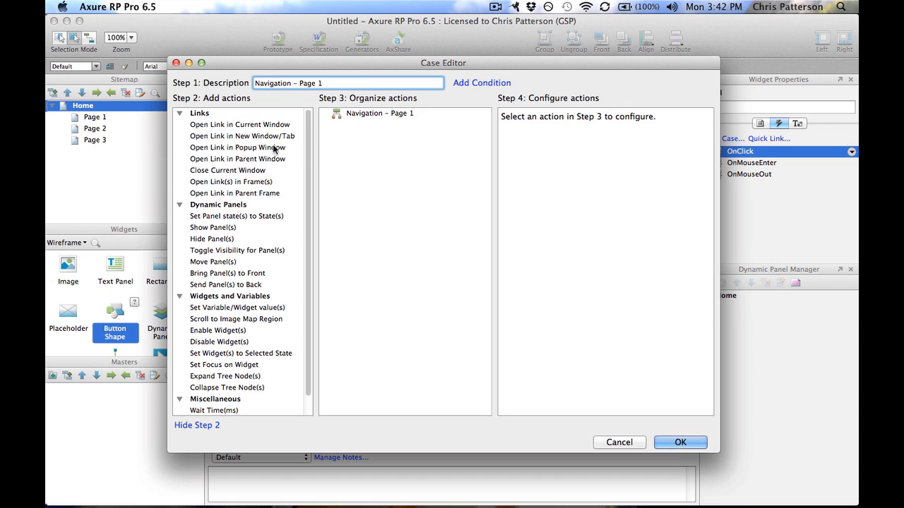
pyautogui.click(234, 125)
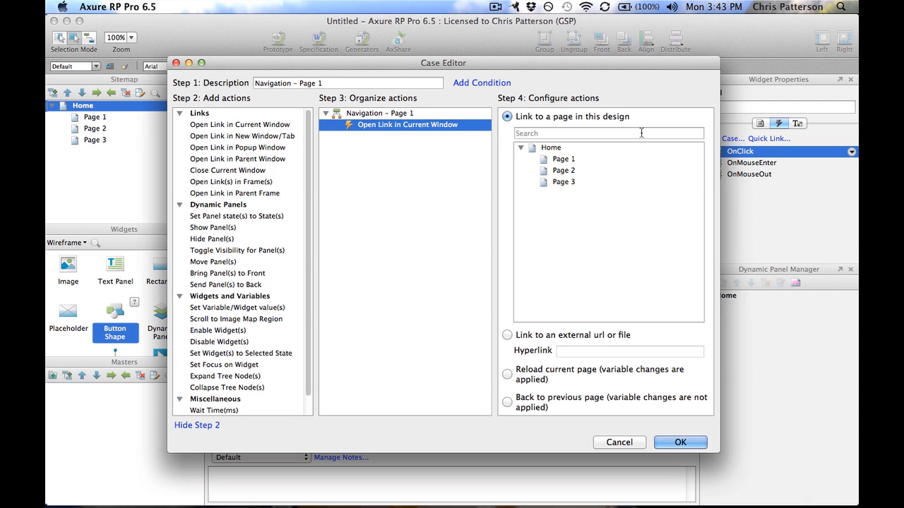
pyautogui.click(563, 161)
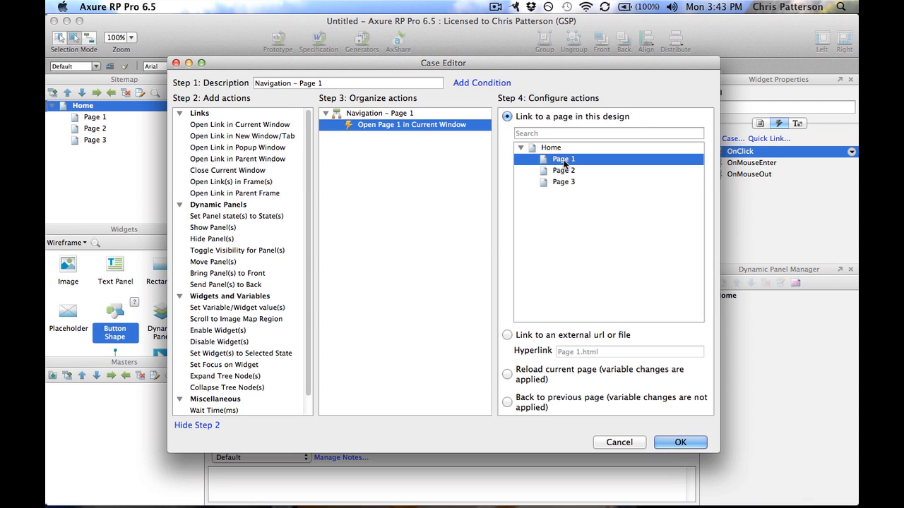
pyautogui.click(681, 442)
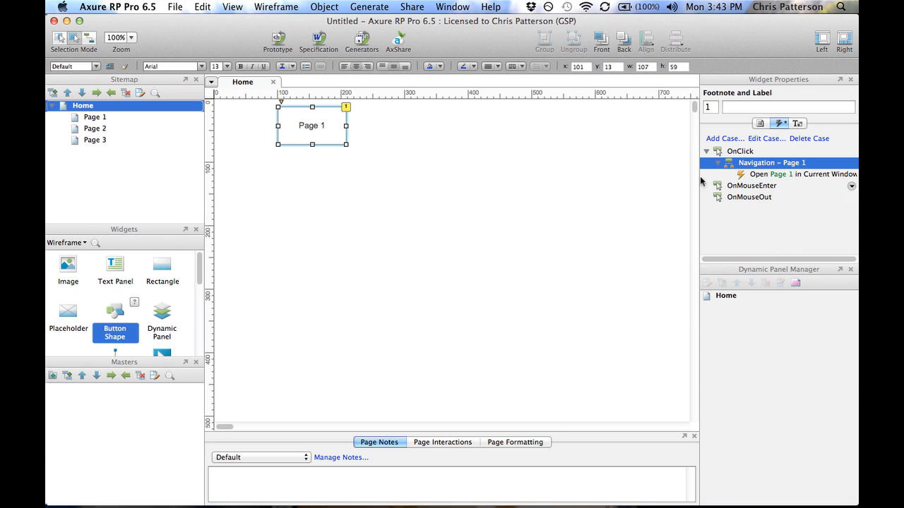
pyautogui.click(261, 172)
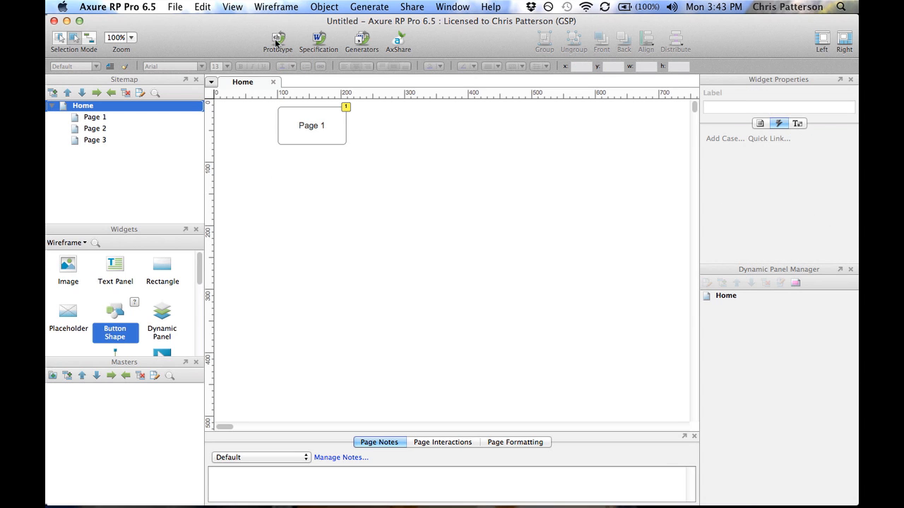
# Step: Generate the prototype into the Untitled folder, opening with Chrome, and test the Page 1 button's link
pyautogui.click(276, 41)
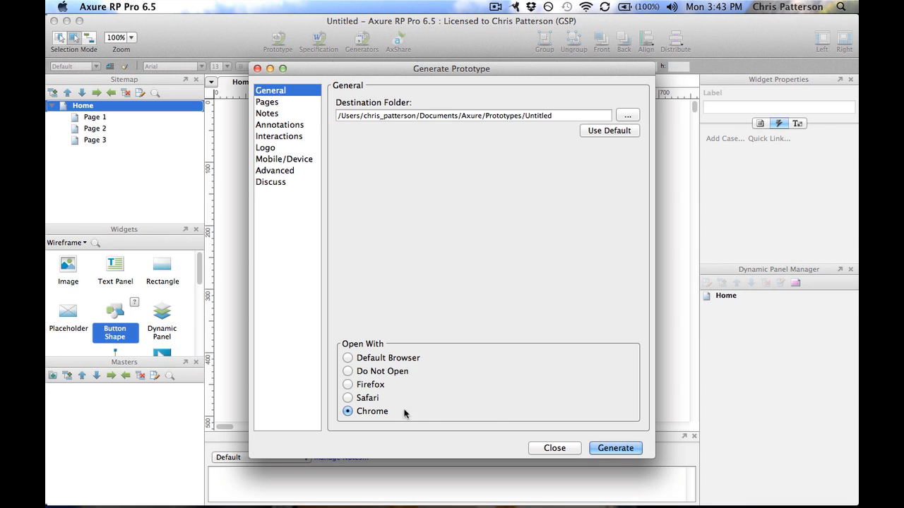
pyautogui.click(609, 448)
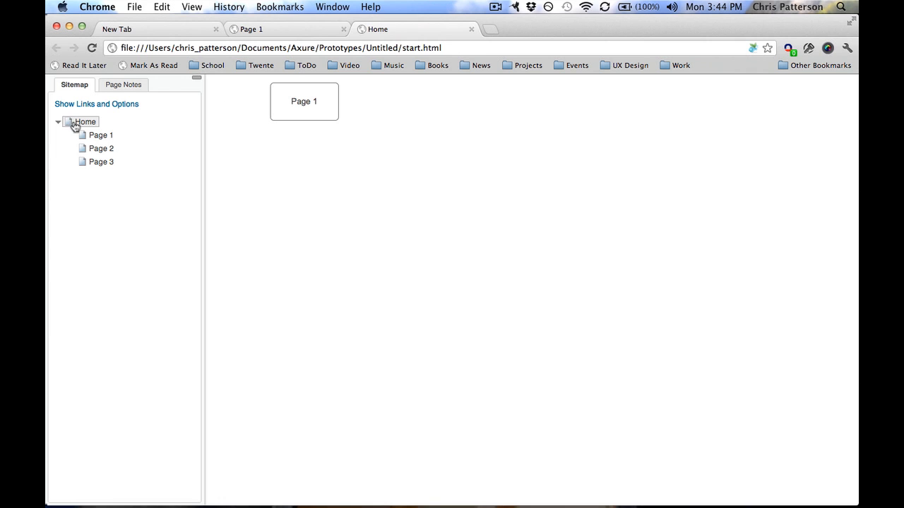
pyautogui.click(306, 106)
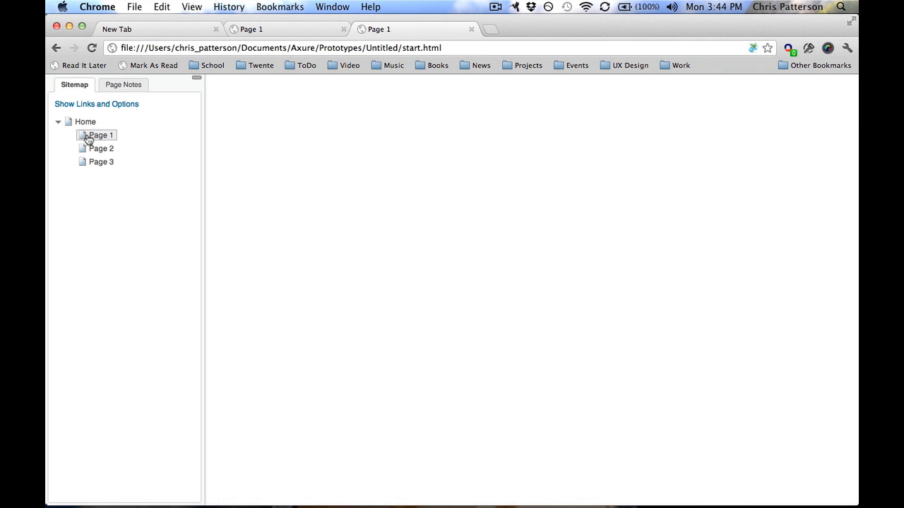
# Step: Close both Page 1 prototype tabs in Chrome and switch back to Axure RP
pyautogui.click(470, 30)
pyautogui.click(342, 30)
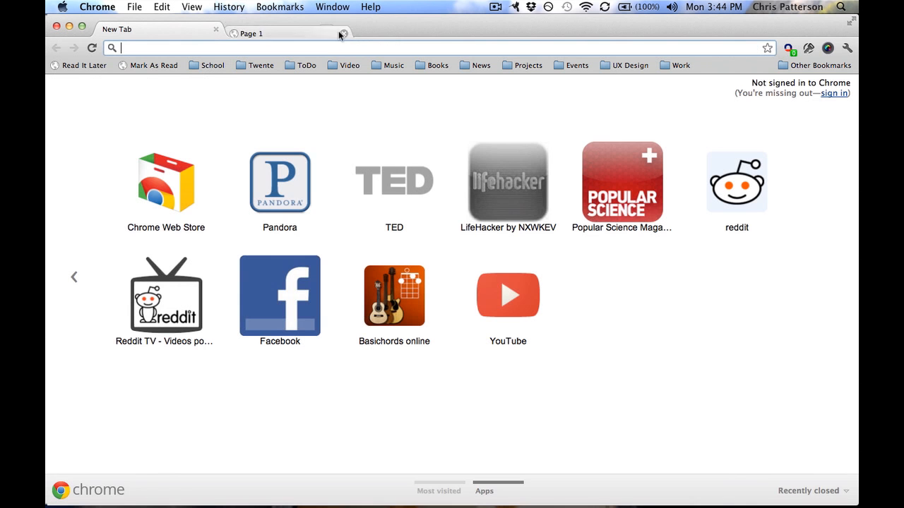
pyautogui.press('super+Tab')
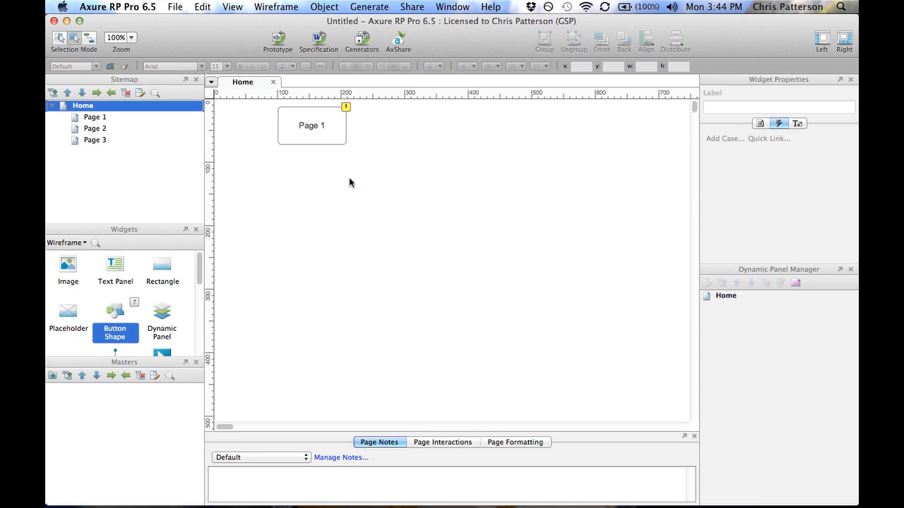